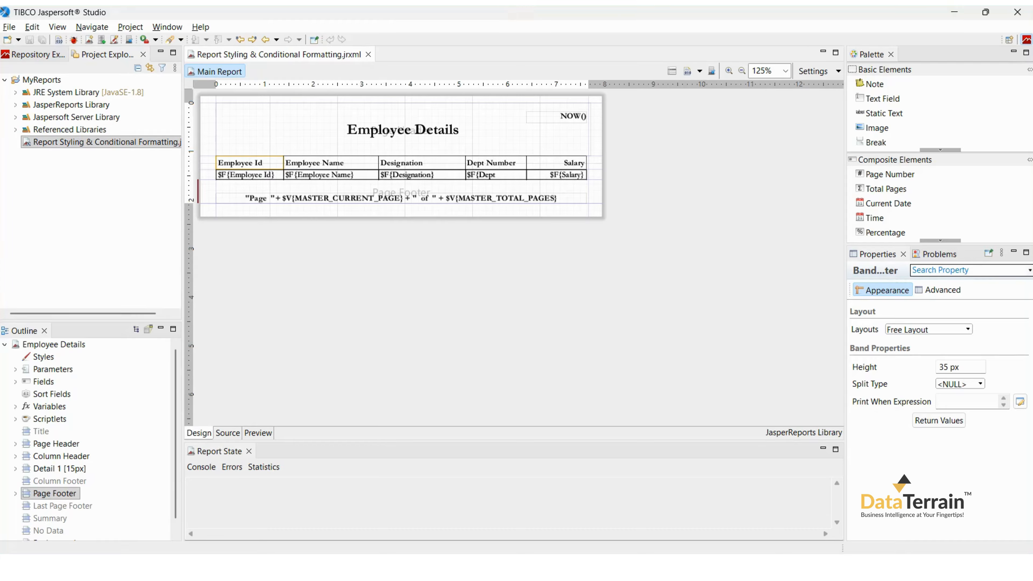
Select all five column header labels and set their background colour to grey (192, 192, 192).
click(249, 164)
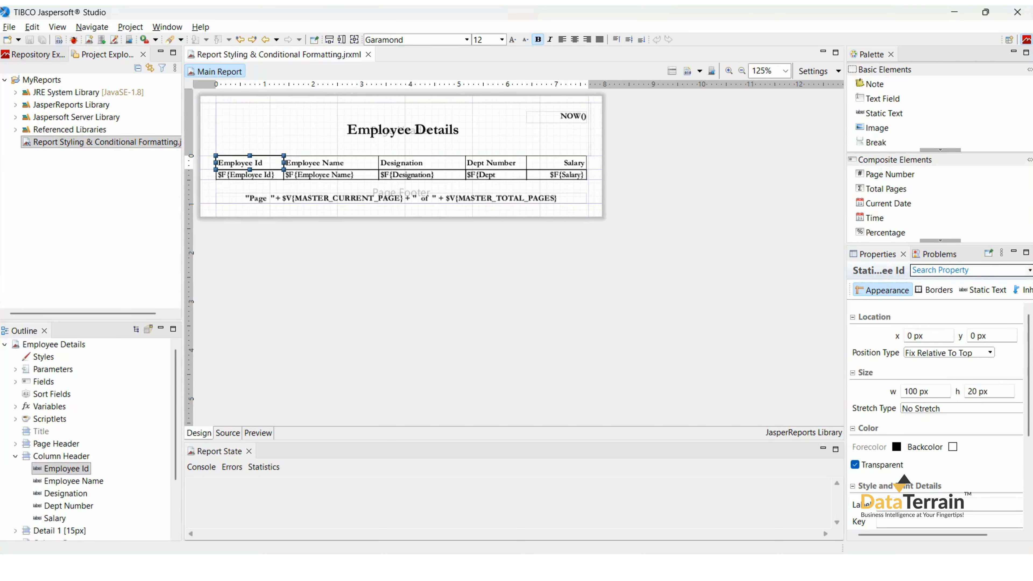
shift+click(556, 163)
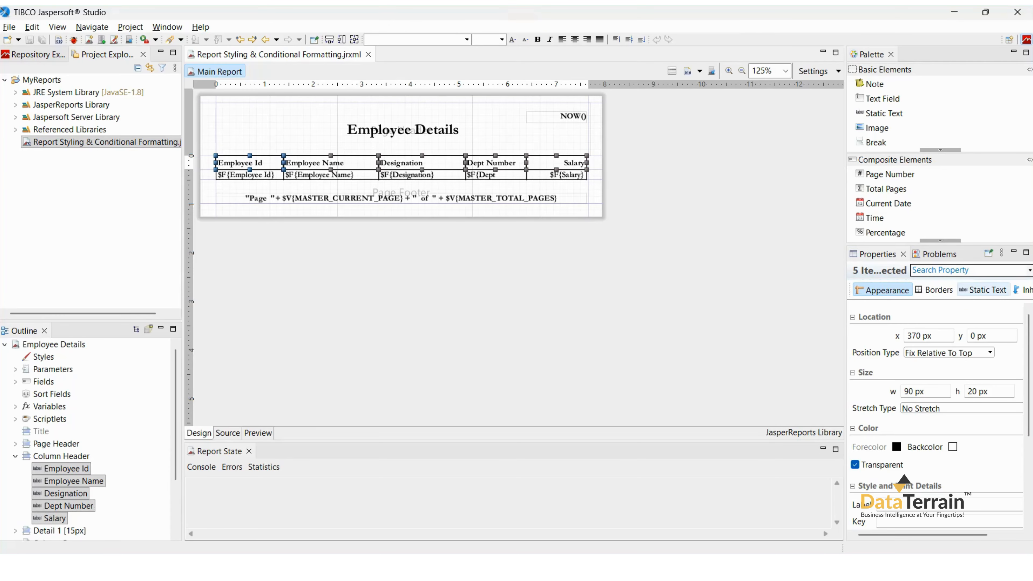
click(953, 447)
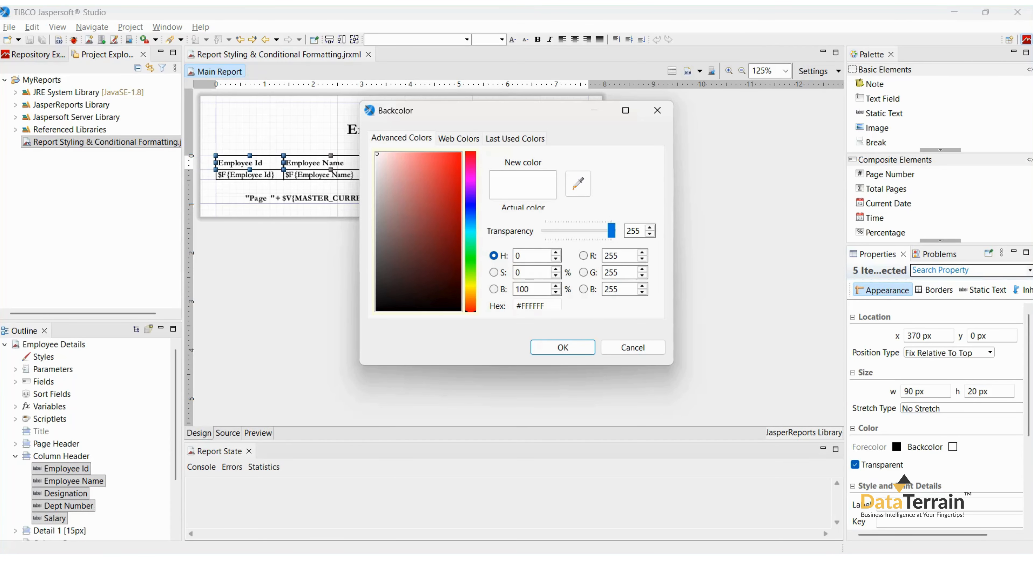
click(515, 138)
click(420, 156)
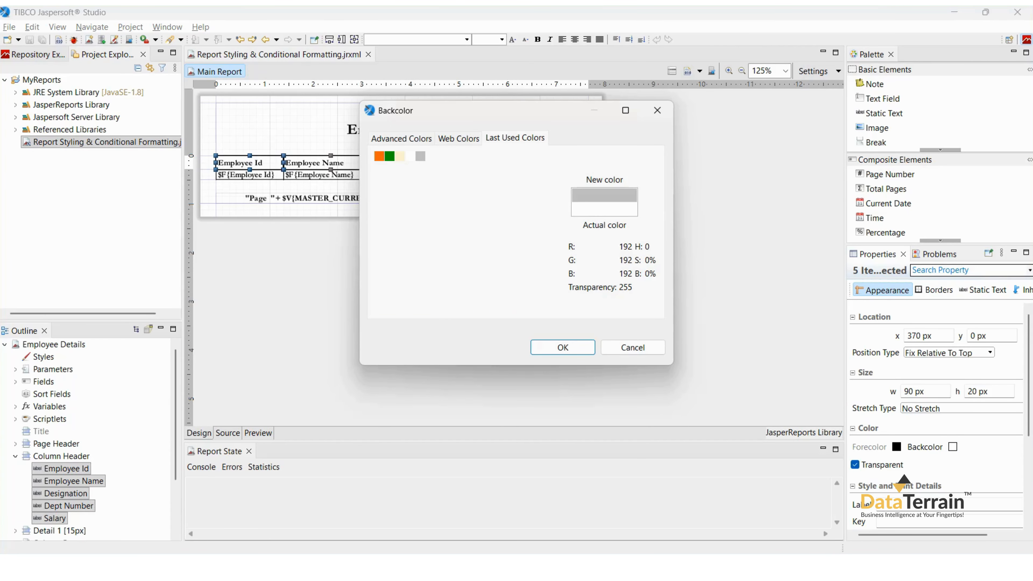
click(563, 347)
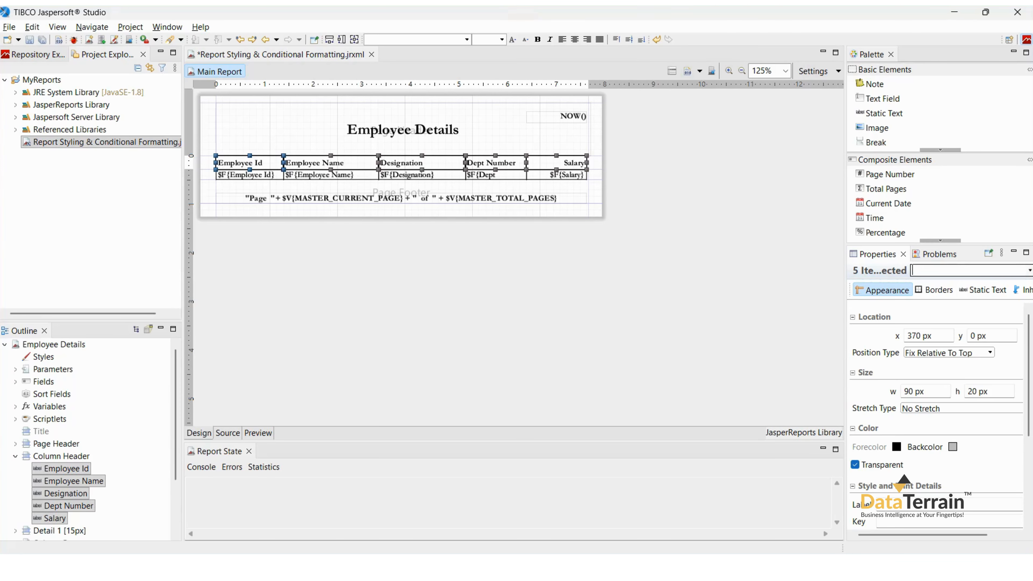
Make the header labels' background opaque and save the report.
click(855, 465)
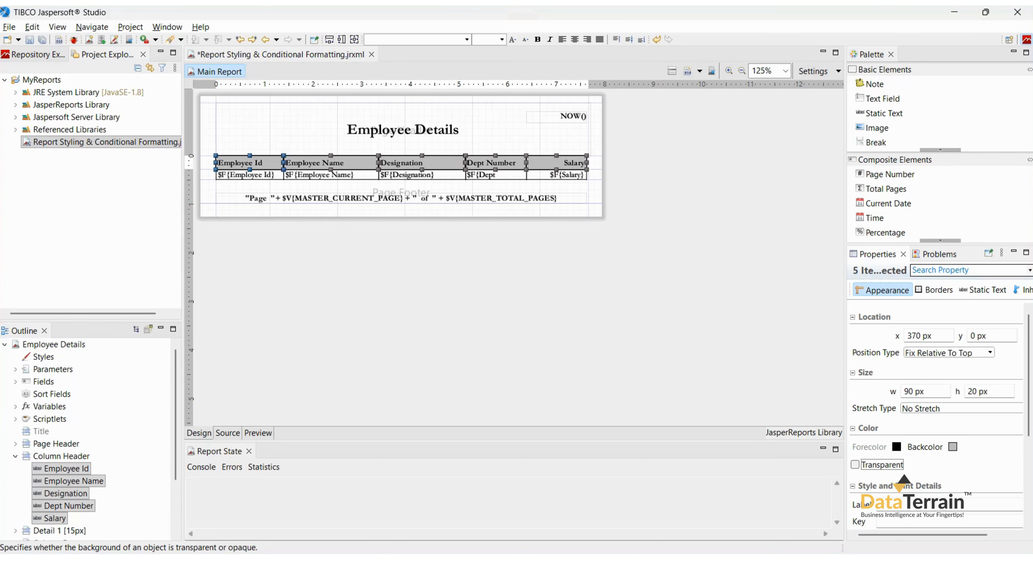
key(ctrl+s)
click(516, 309)
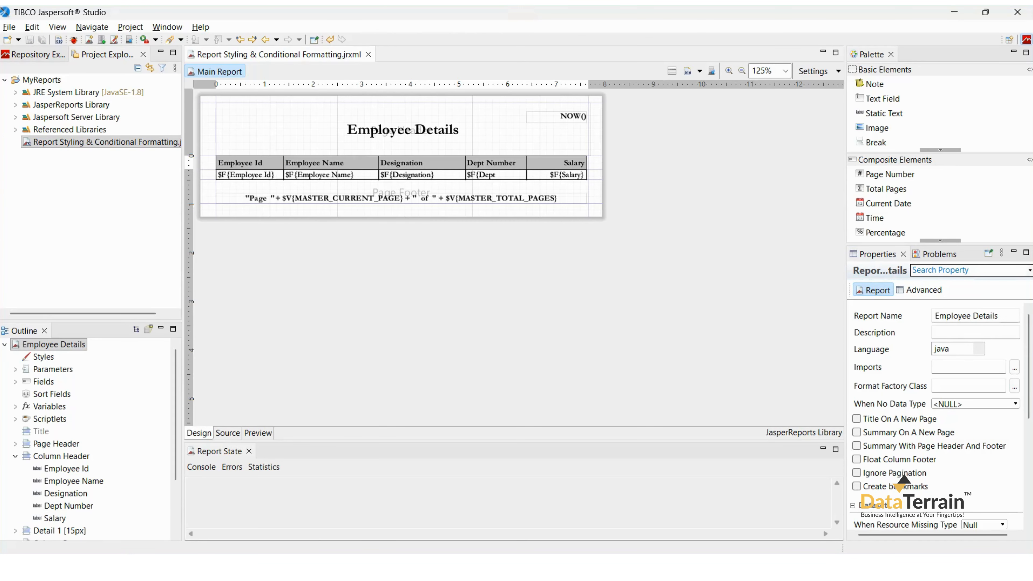
Preview the report at 125% zoom, paging through both pages, and return to the design view.
click(258, 433)
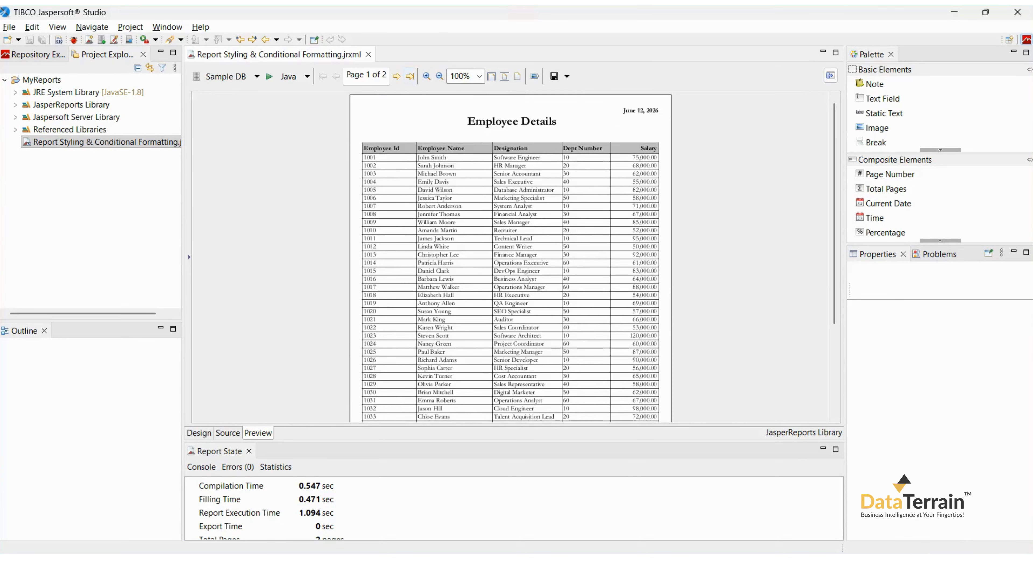
click(426, 76)
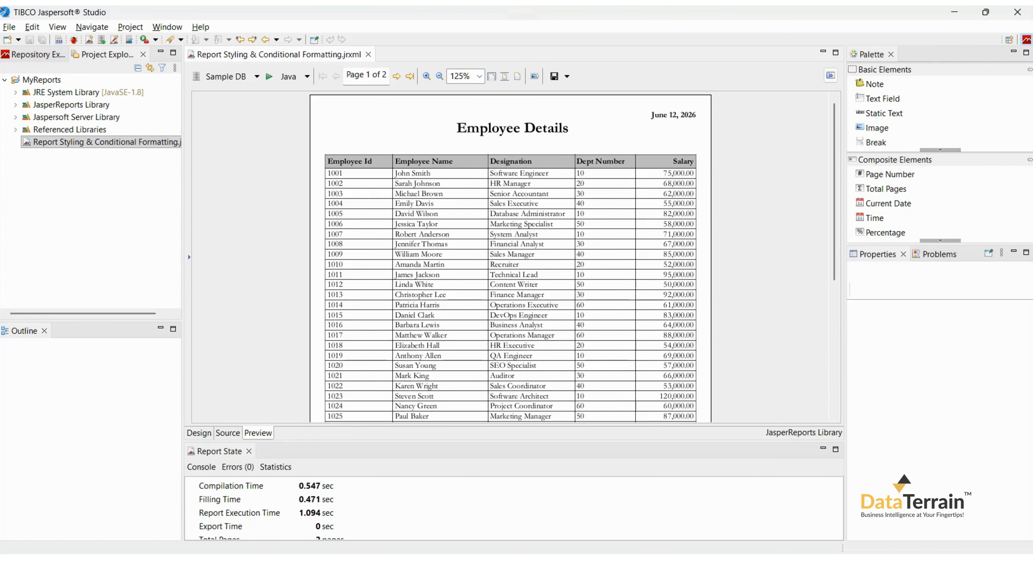
click(396, 76)
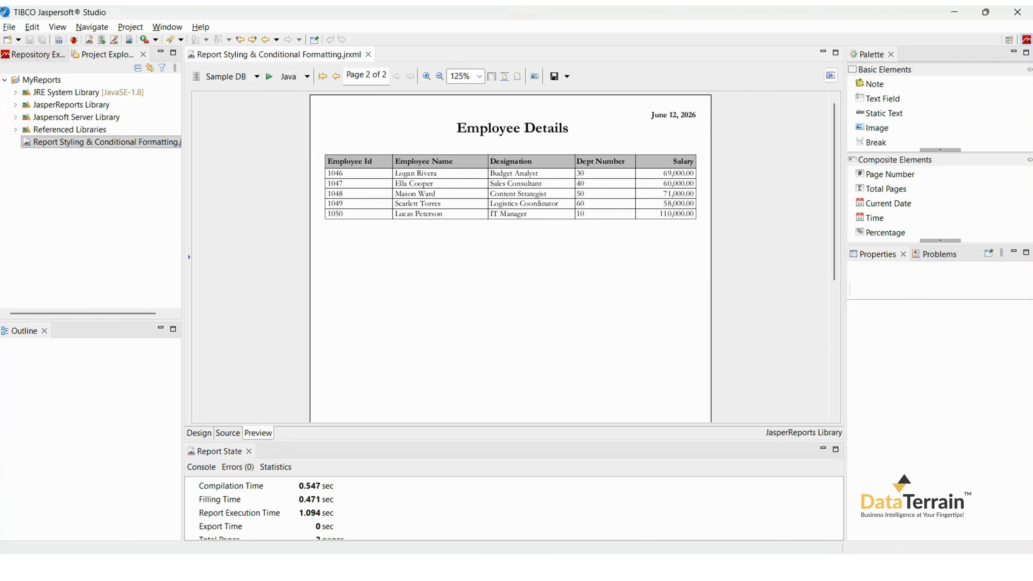
click(323, 76)
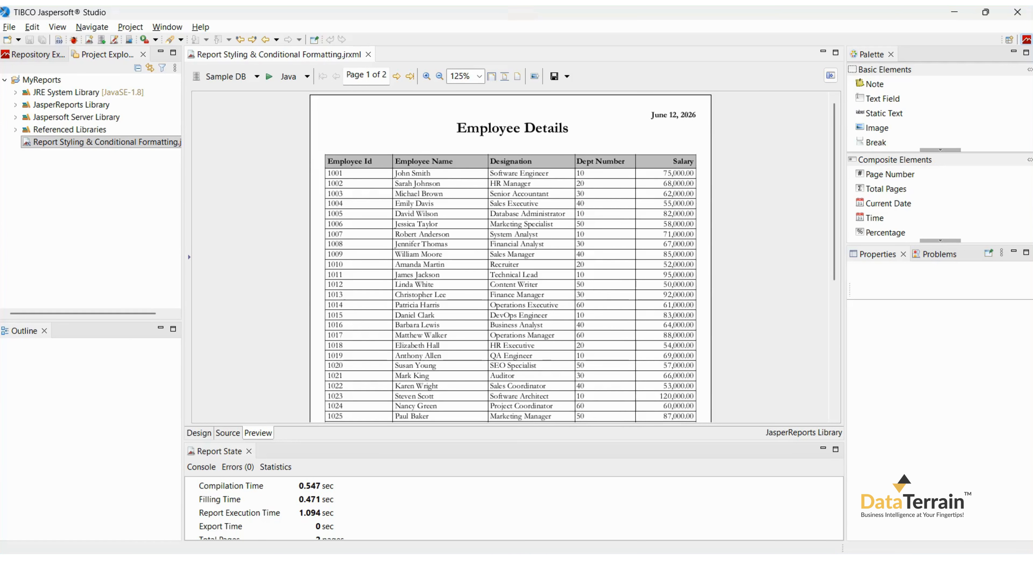
click(199, 433)
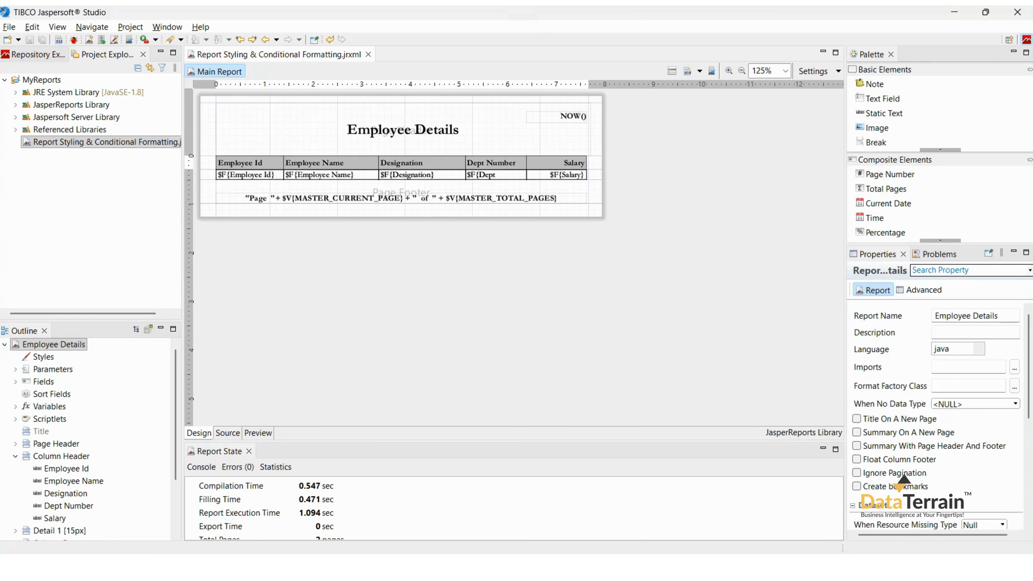
Create a new report style and name it Alternative_Color.
click(43, 356)
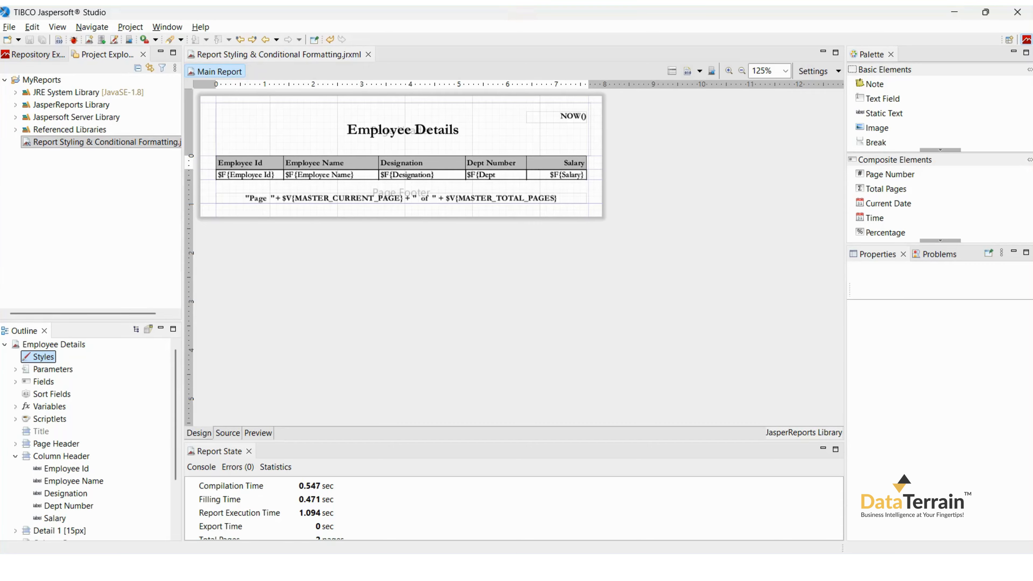
right_click(44, 356)
click(90, 418)
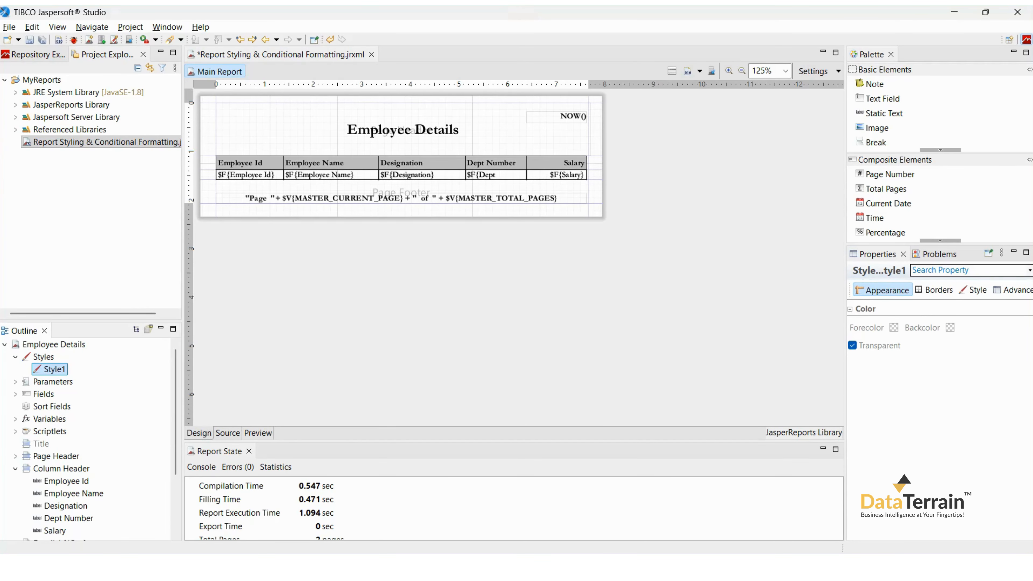
click(974, 290)
double_click(933, 313)
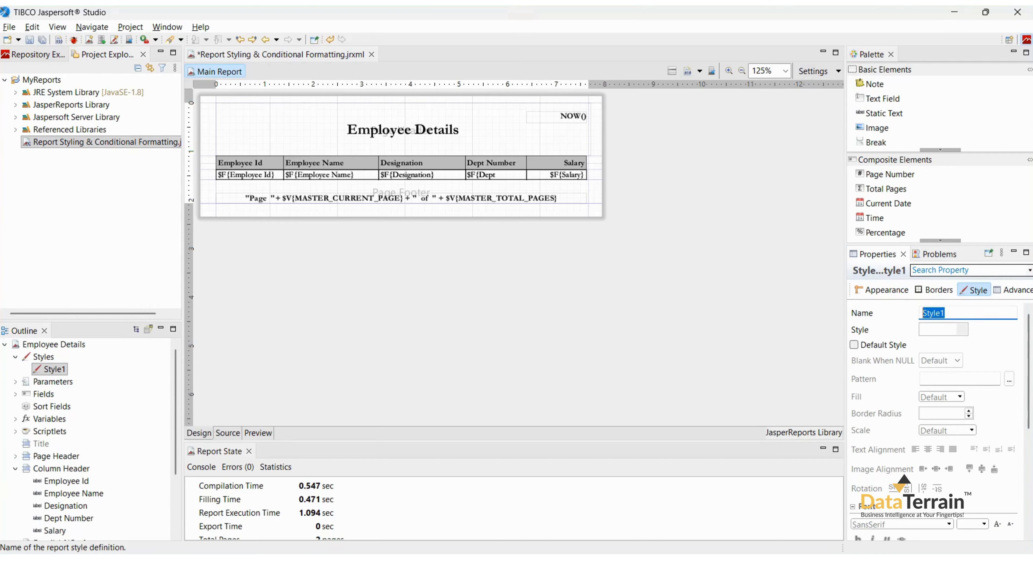
text(A)
key(Down)
key(Return)
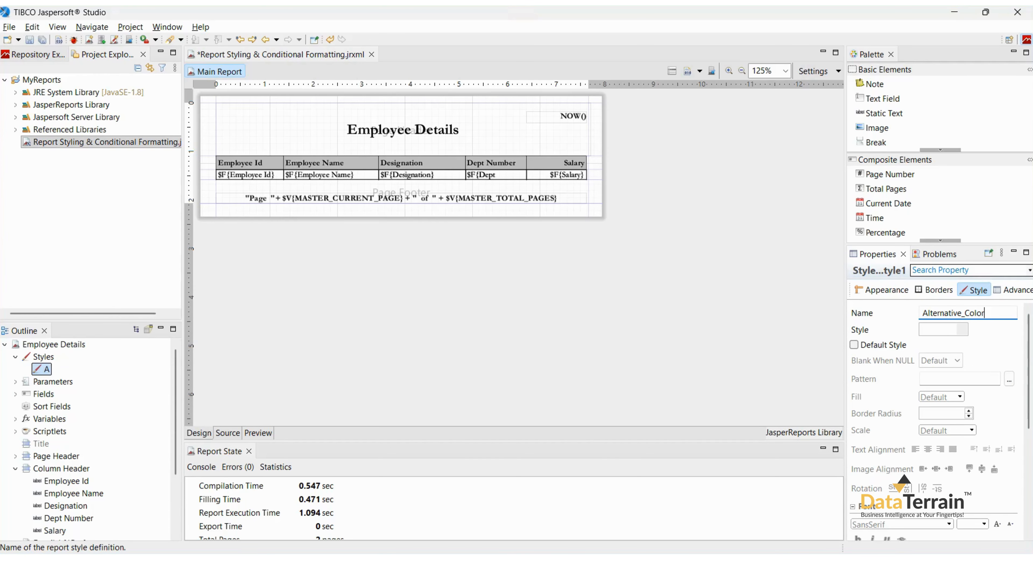
Add a conditional style to Alternative_Color with the expression $V{REPORT_COUNT} % 2 == 0.
right_click(59, 369)
click(115, 489)
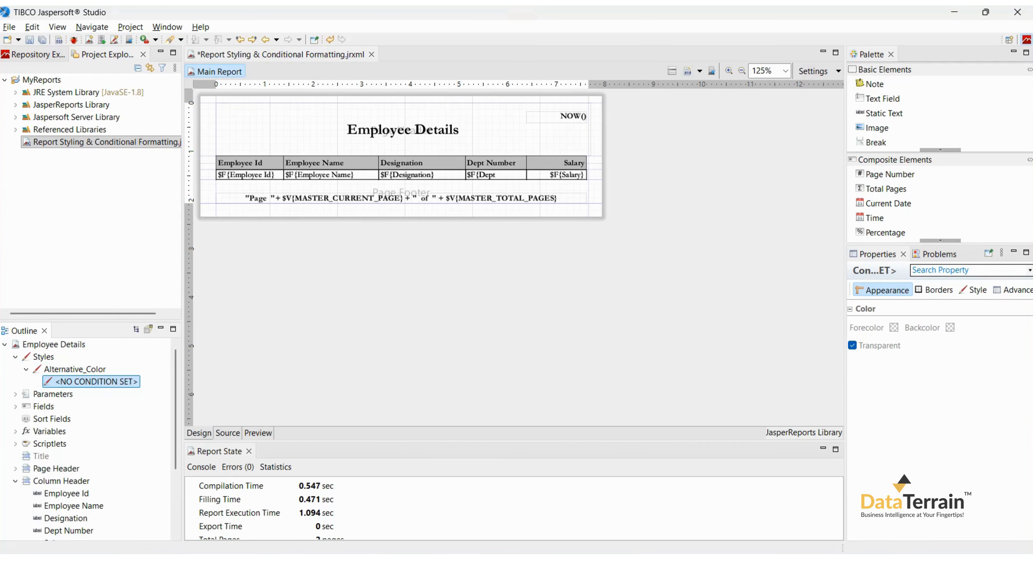
click(973, 290)
click(1010, 313)
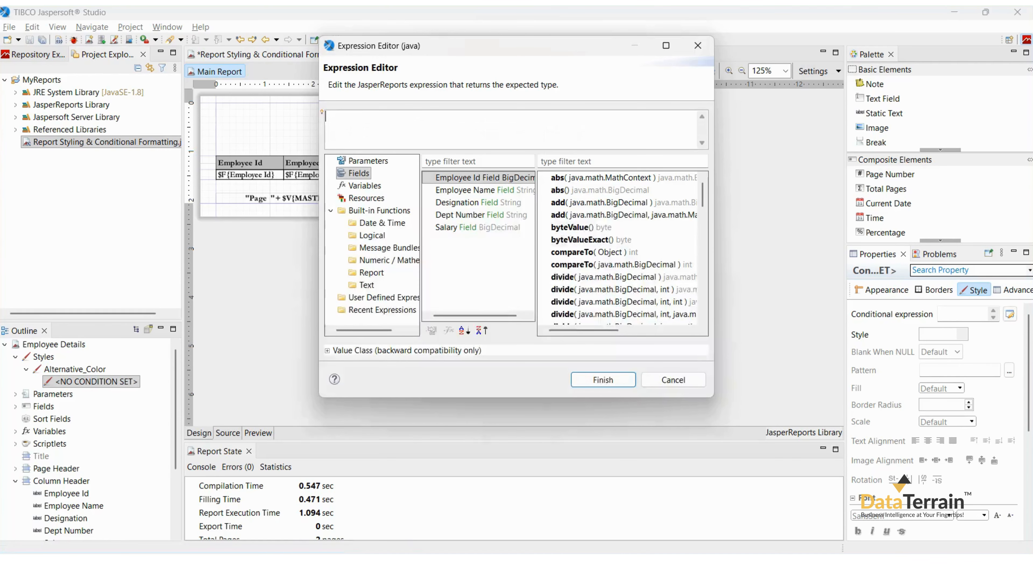
text($V{REPORT_COUNT} % 2 == 0)
click(603, 380)
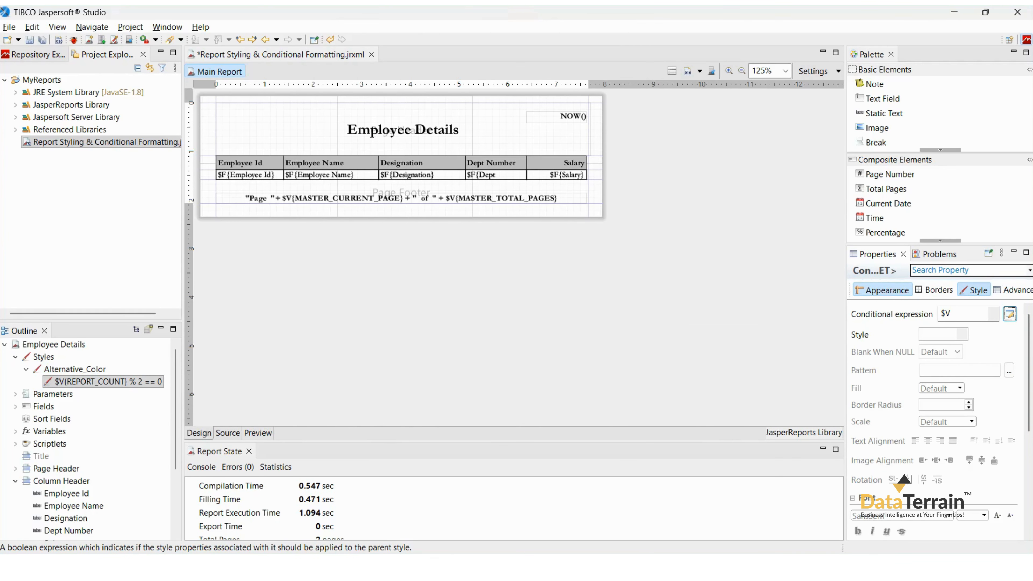
Give the conditional style an opaque light beige background (253, 242, 210) and save the report.
click(883, 290)
click(950, 328)
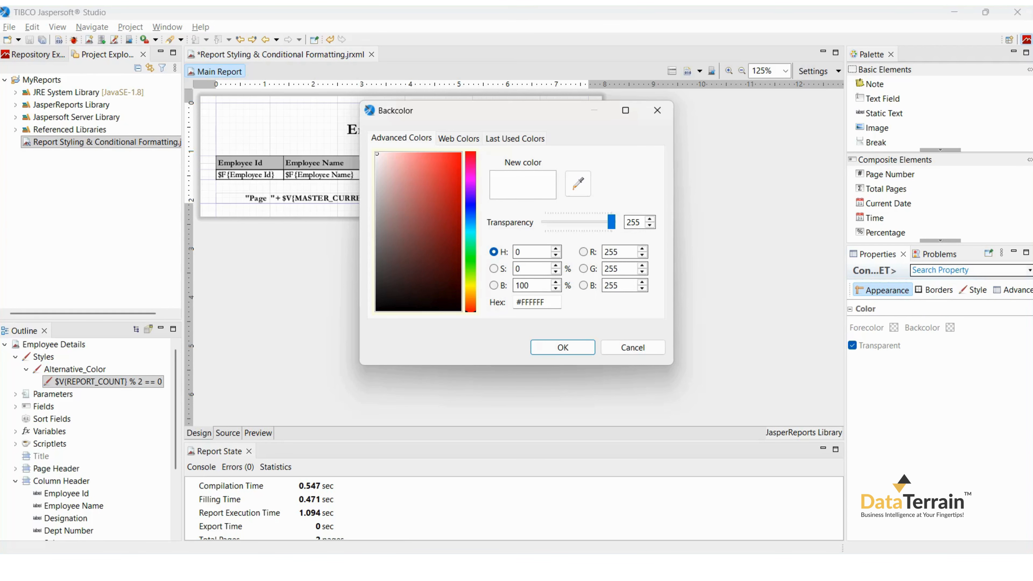
click(514, 139)
click(400, 156)
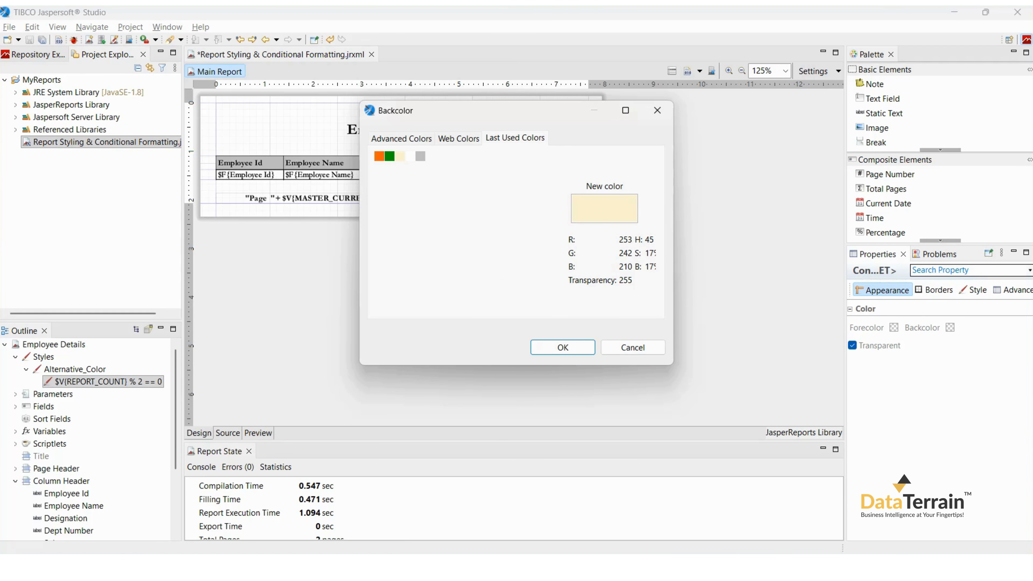
click(562, 347)
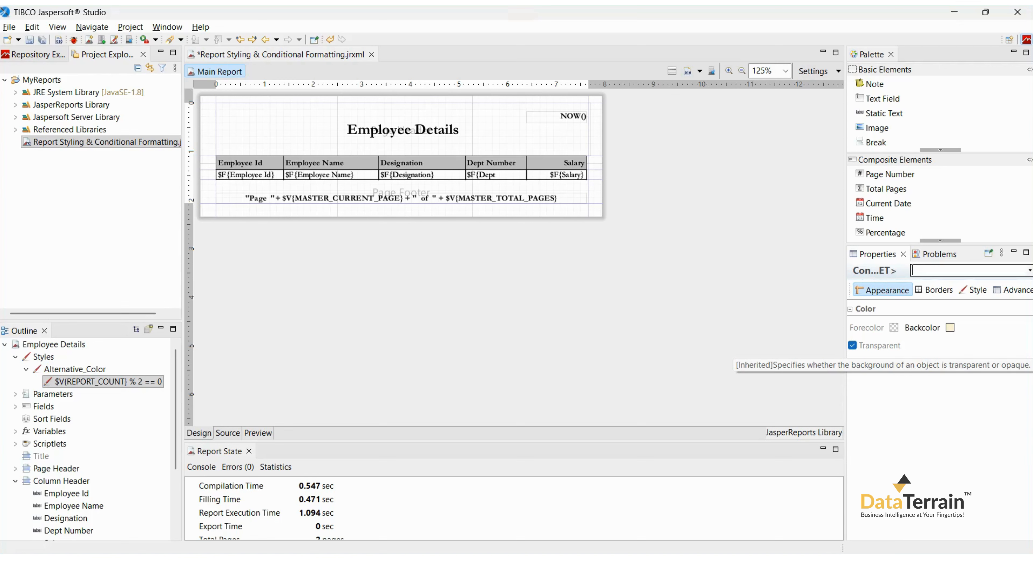
click(875, 345)
key(ctrl+s)
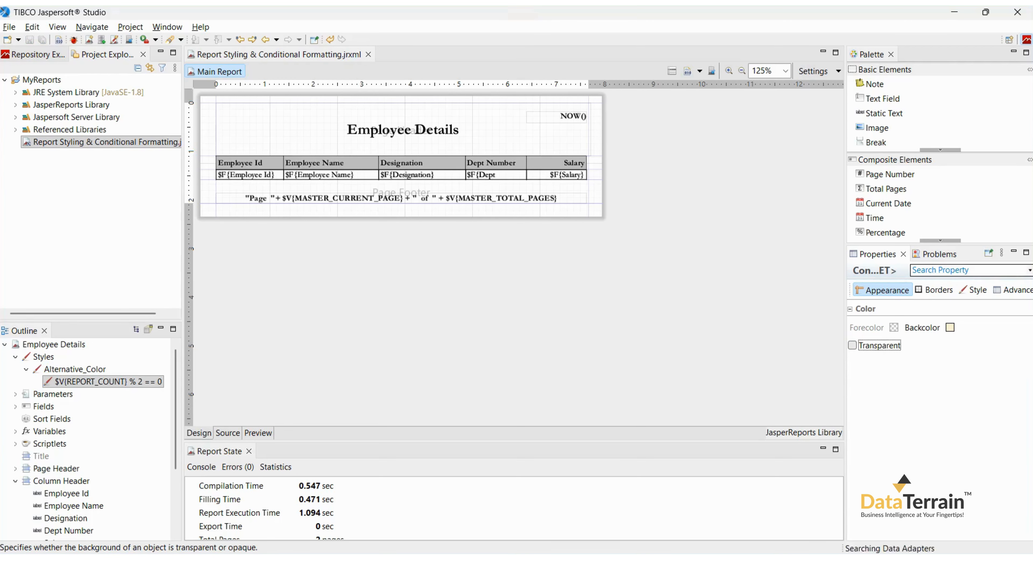
Apply the Alternative_Color style to the frame in the Detail 1 band, make it opaque, and save.
scroll(93, 437, down, 3)
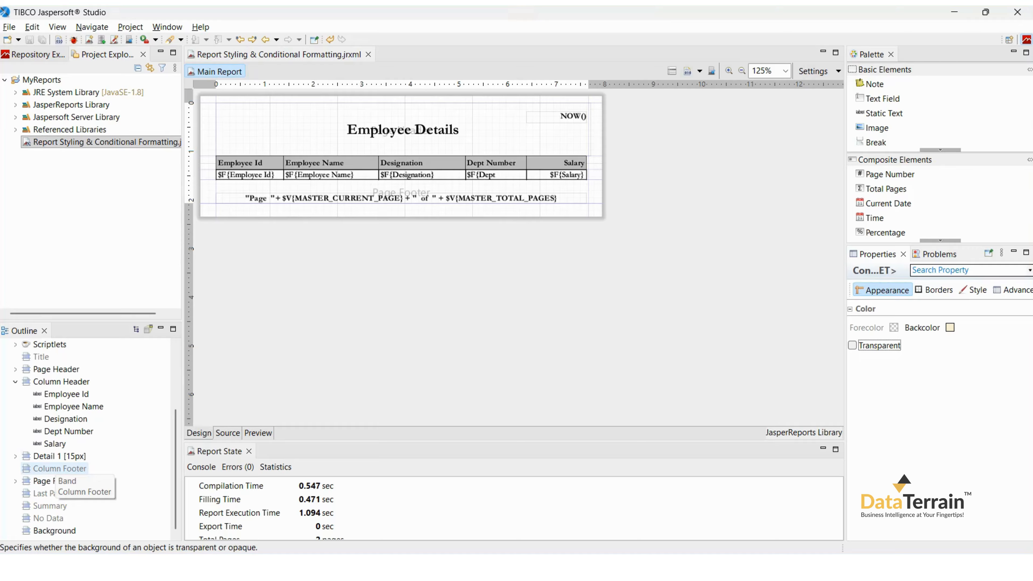
double_click(59, 456)
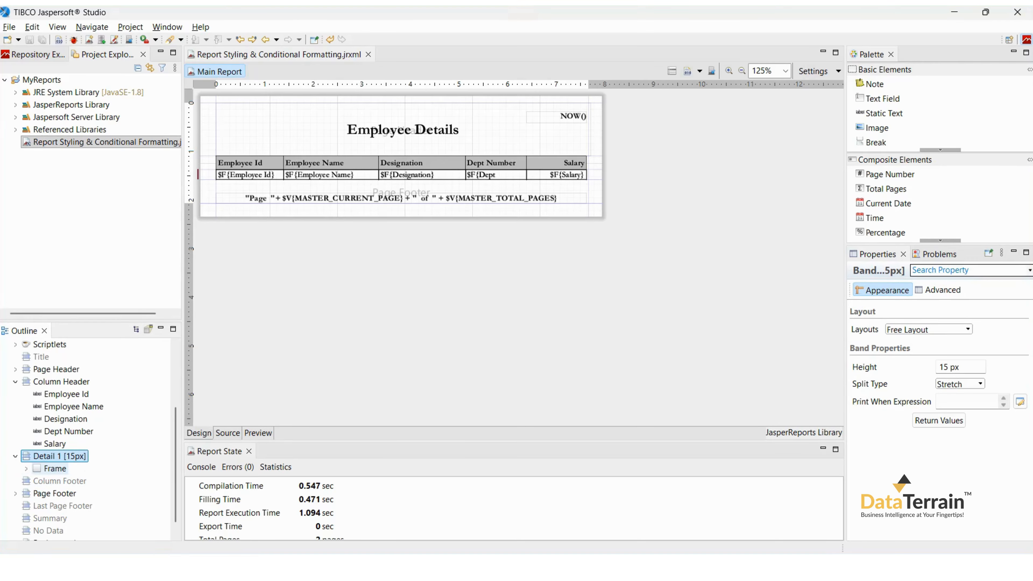
click(55, 469)
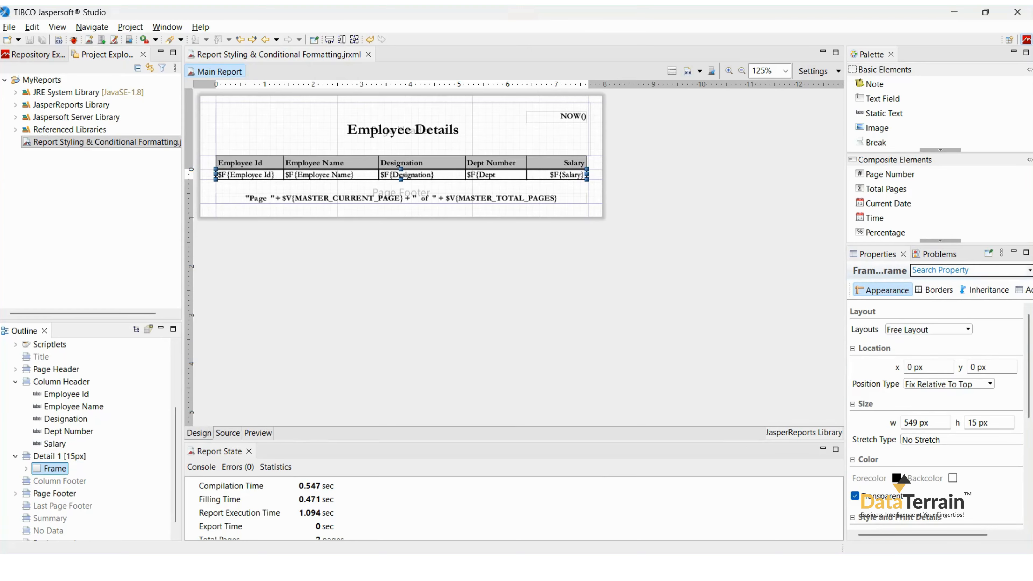
scroll(935, 407, down, 3)
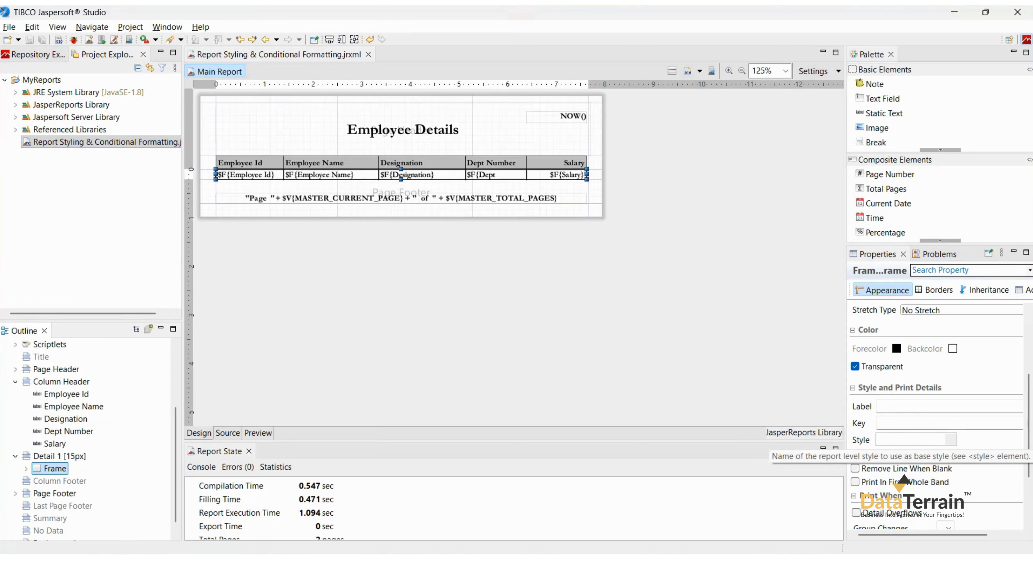
click(951, 440)
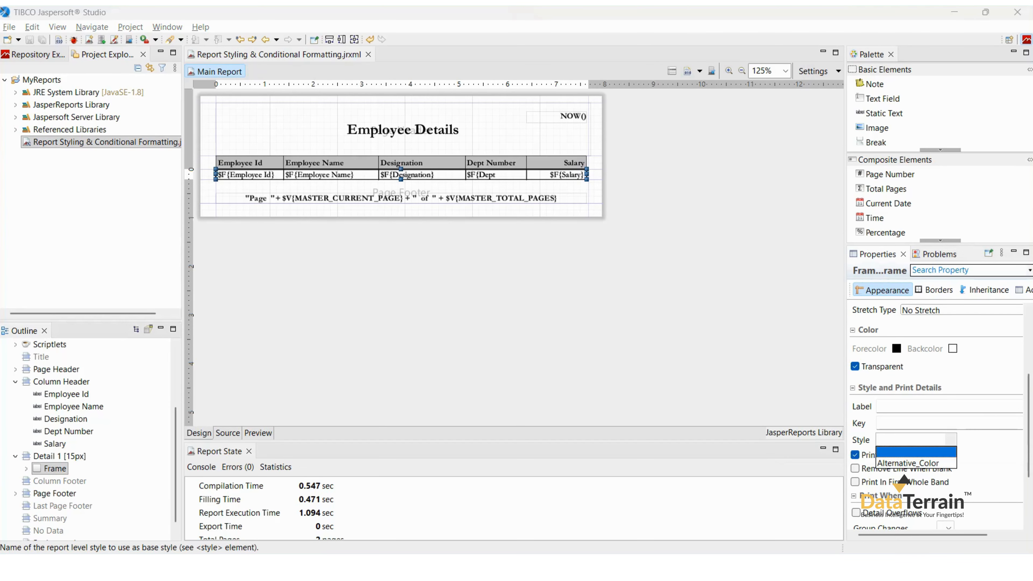
click(909, 464)
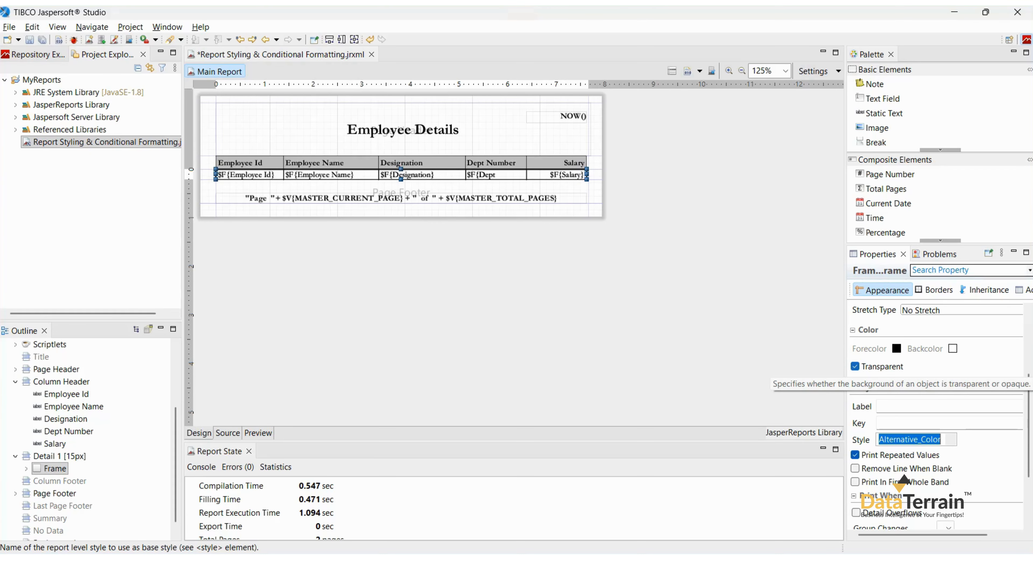
click(855, 367)
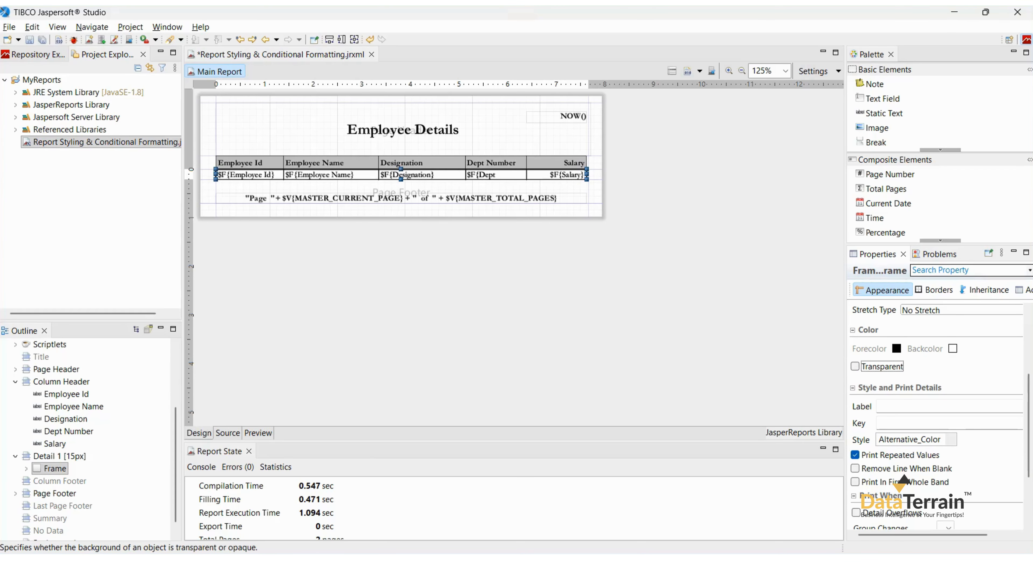
key(ctrl+s)
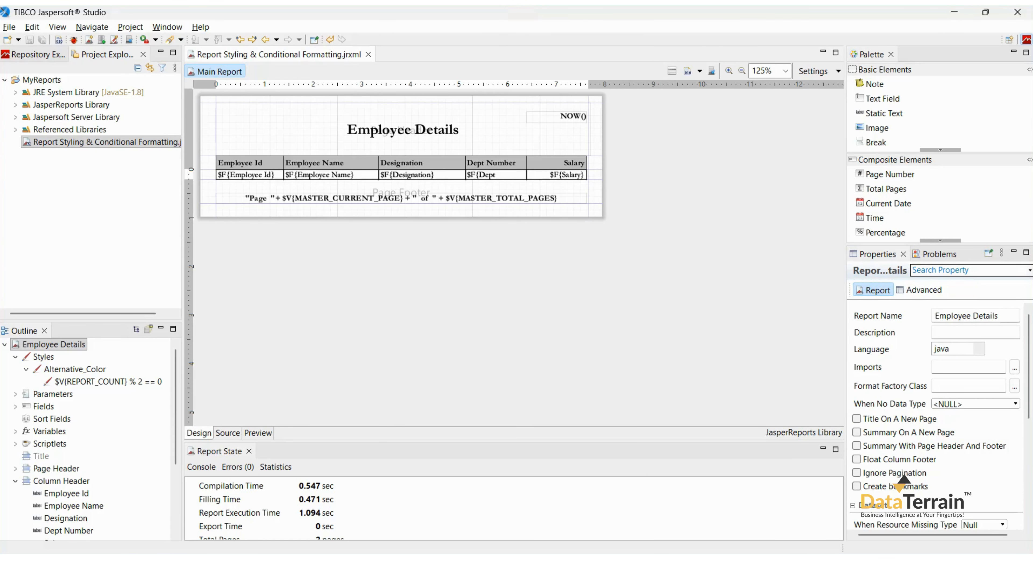
Preview the report to check the alternating row colours on both pages, then return to design view.
click(257, 432)
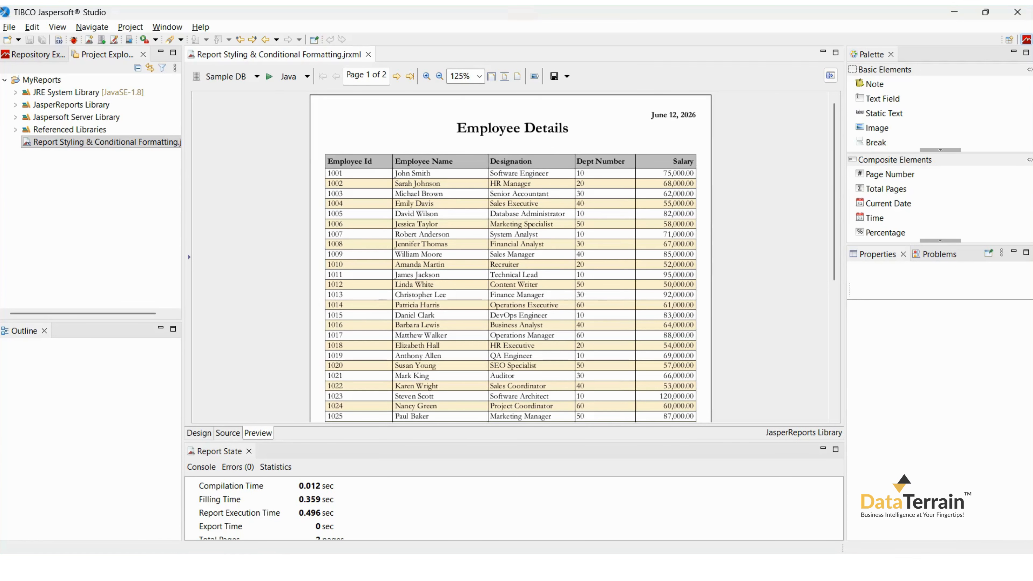
scroll(510, 256, down, 10)
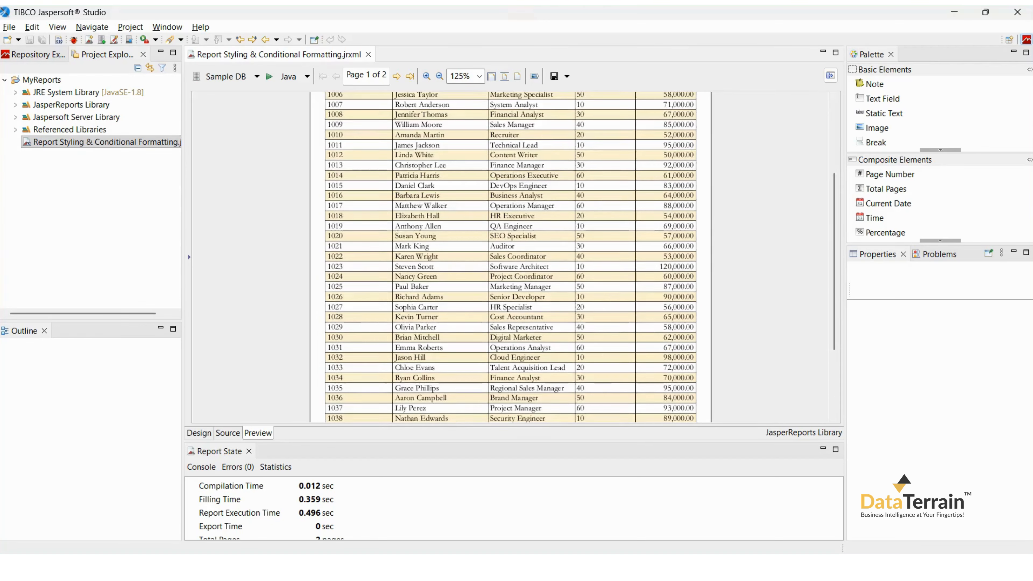
scroll(510, 256, up, 9)
scroll(511, 257, up, 1)
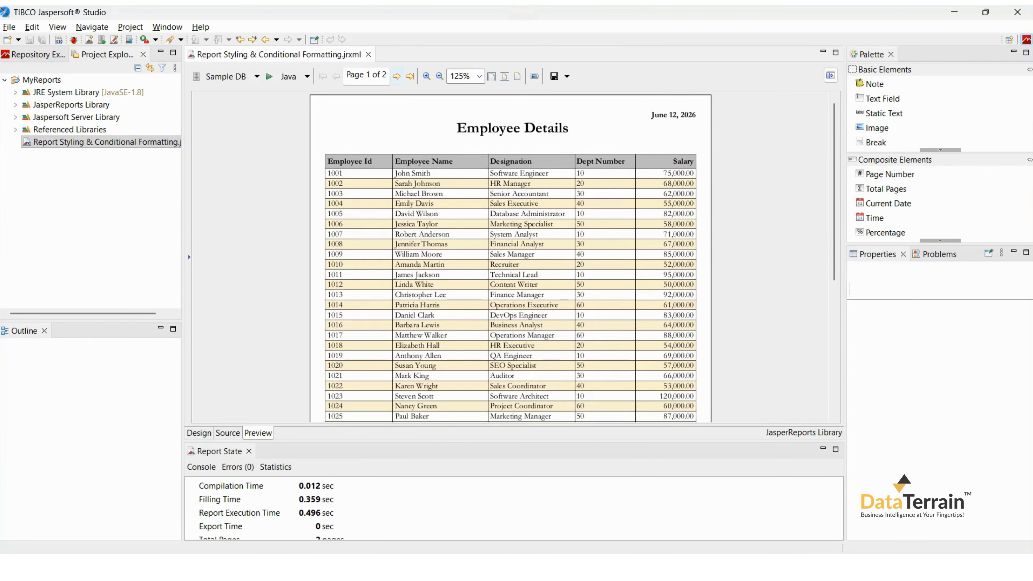
click(396, 77)
click(336, 76)
click(199, 433)
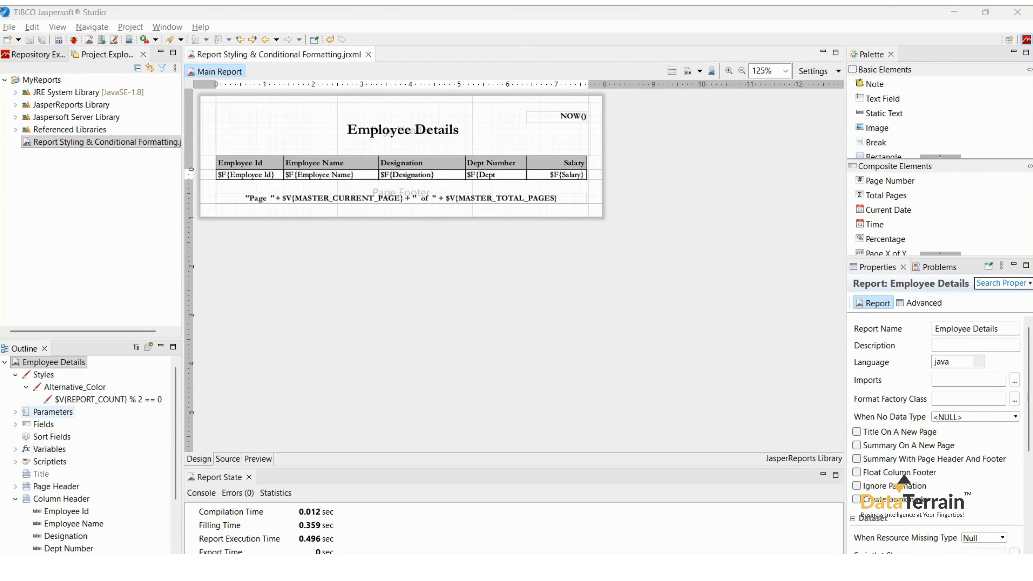
Create a new report style named Conditional_Style.
click(43, 375)
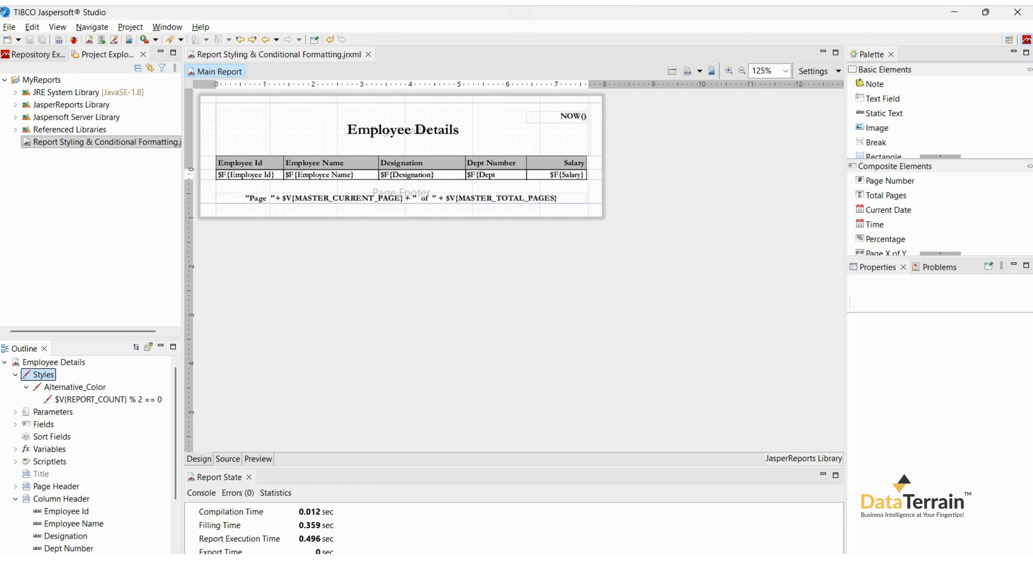
right_click(45, 374)
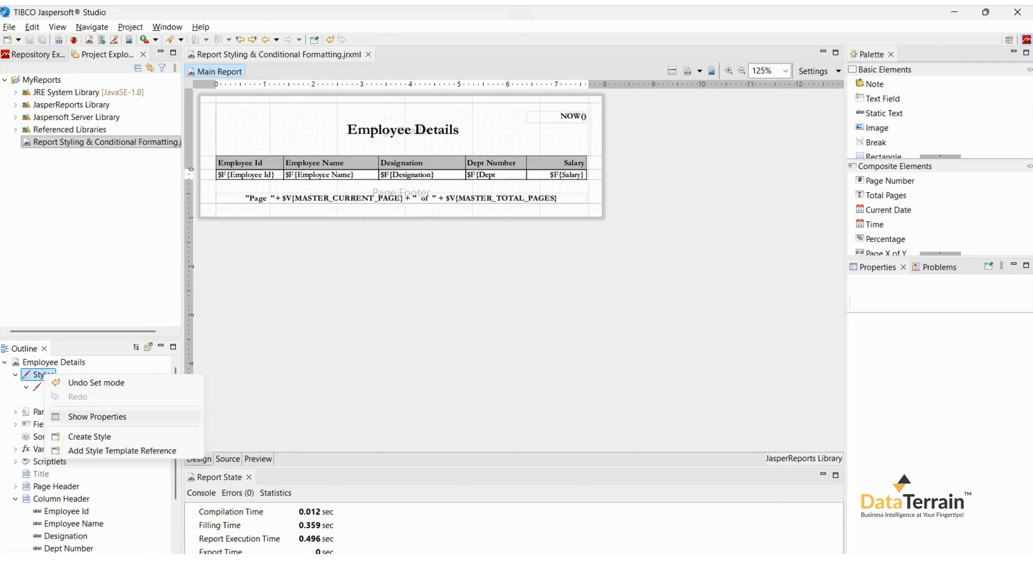
click(94, 435)
click(973, 303)
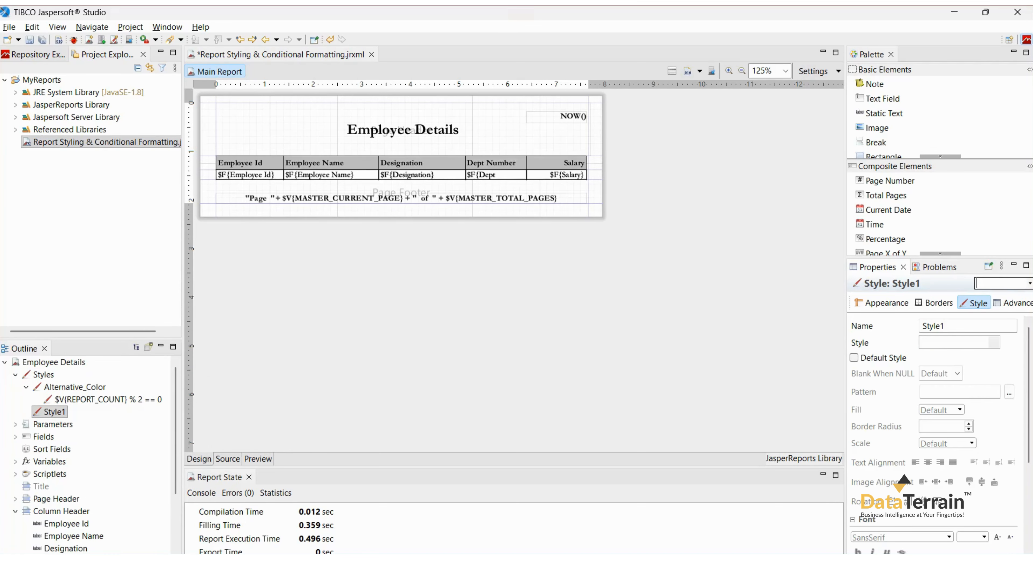
double_click(936, 326)
text(C)
double_click(891, 359)
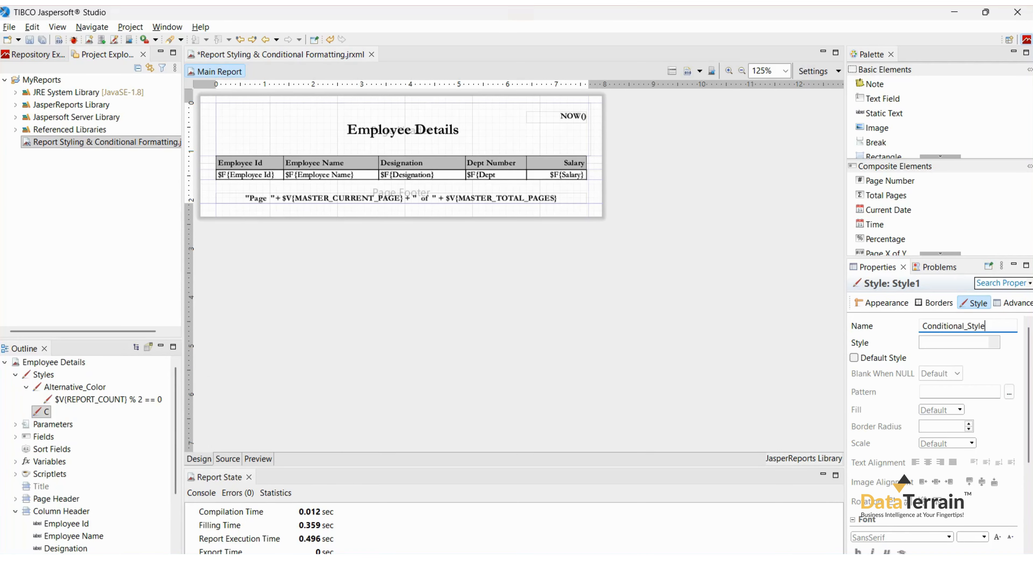
Add a conditional style to Conditional_Style with the expression $F{Salary}.doubleValue()>=75000.
click(49, 412)
right_click(80, 412)
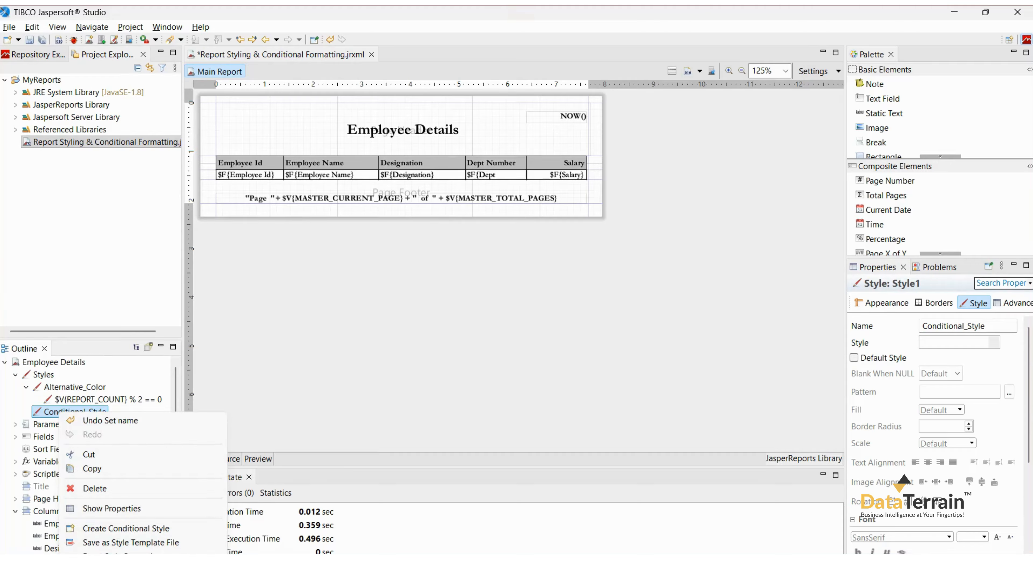
click(106, 528)
click(973, 303)
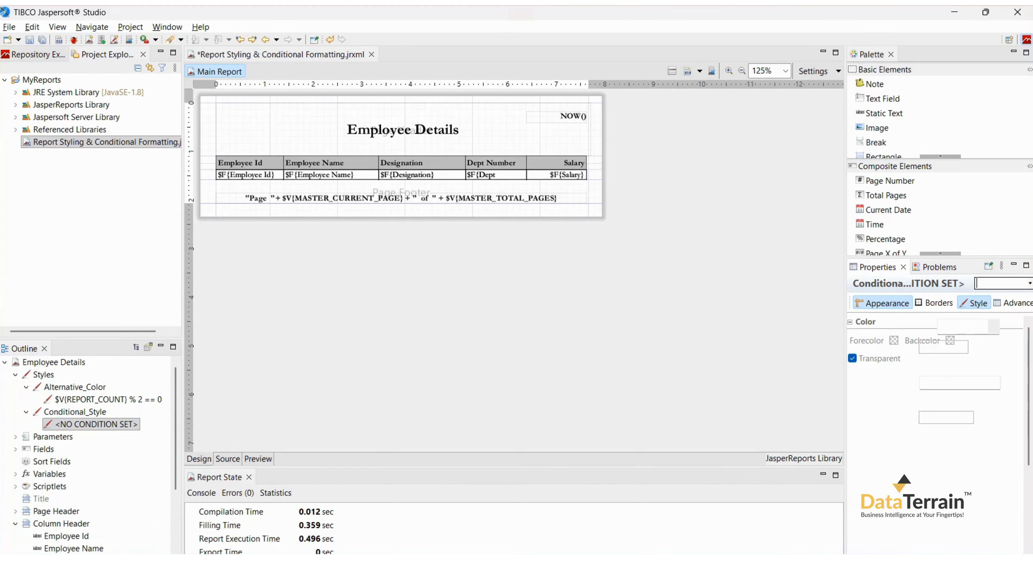
click(1010, 328)
text($F{Salary}.doubleValue()>=75000)
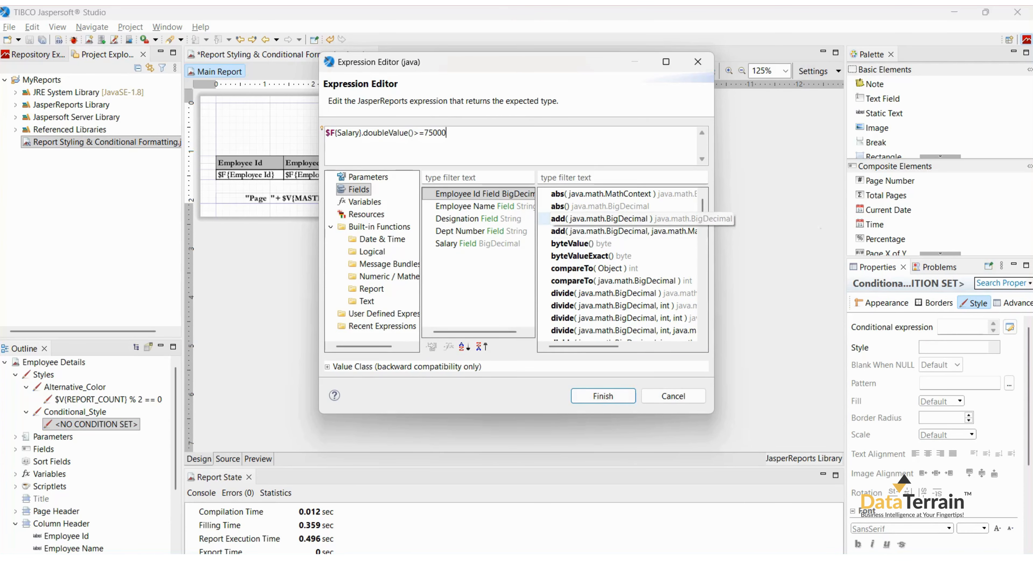
drag(449, 133, 325, 134)
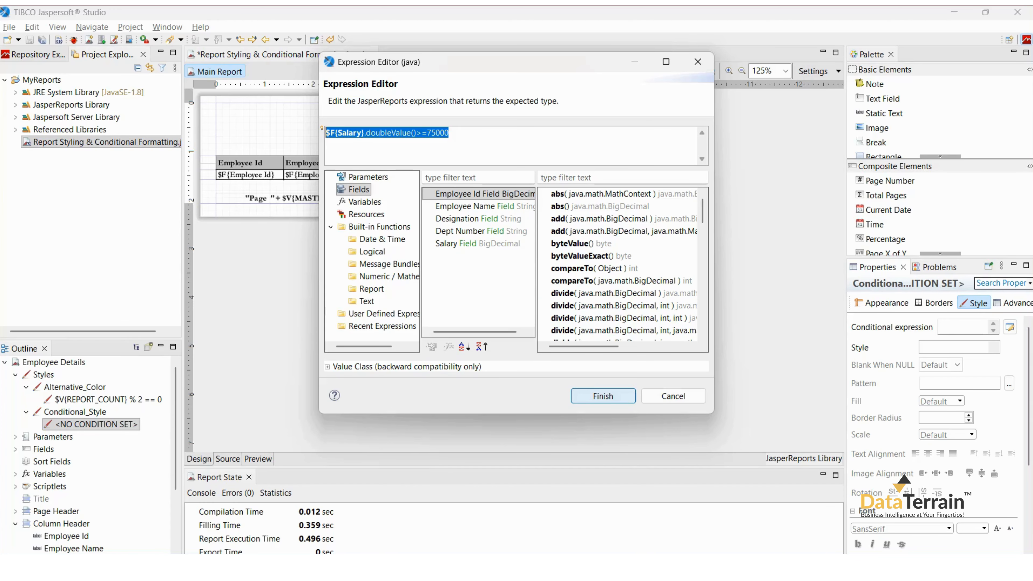
click(602, 396)
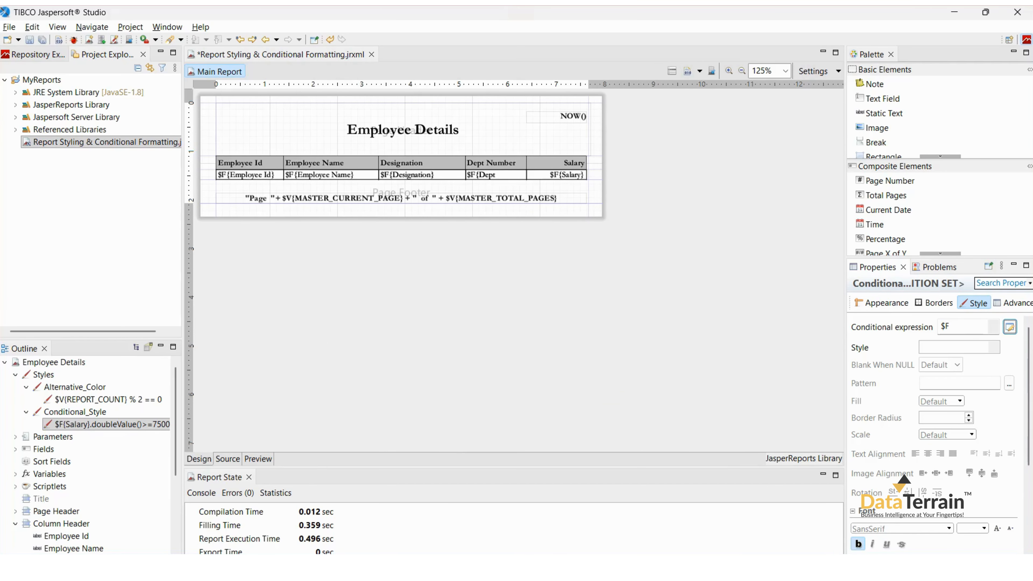
Set the conditional style's forecolor to green (0, 153, 0).
click(883, 303)
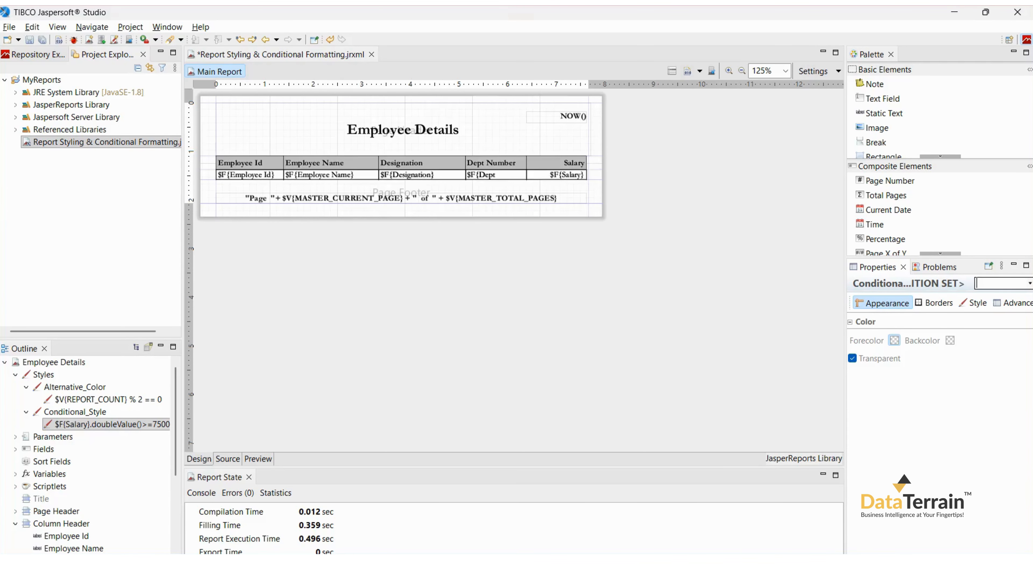
click(893, 340)
click(515, 137)
click(389, 156)
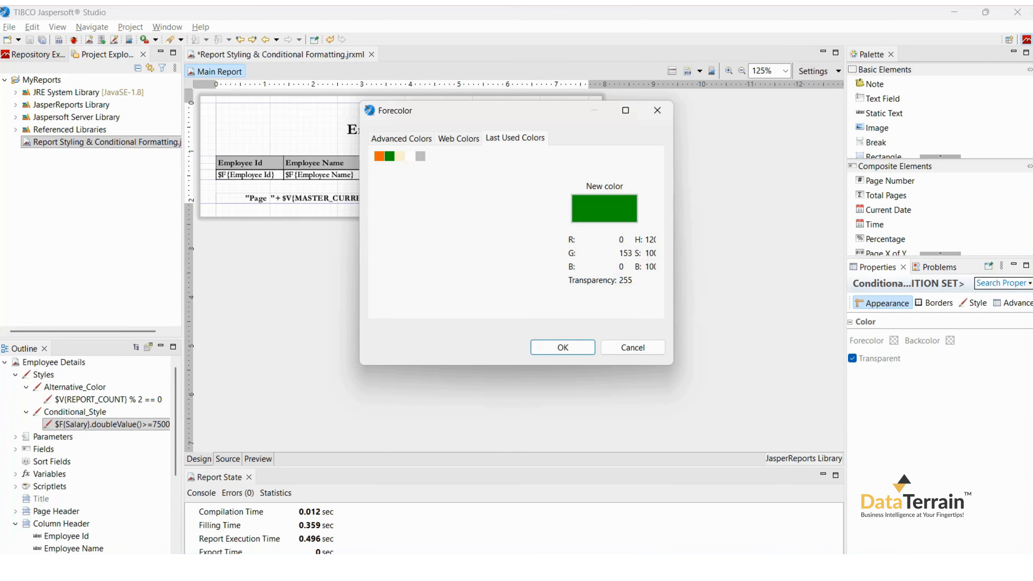
click(563, 347)
Apply Conditional_Style to the Salary text field in the Detail 1 frame and save the report.
scroll(54, 498, down, 4)
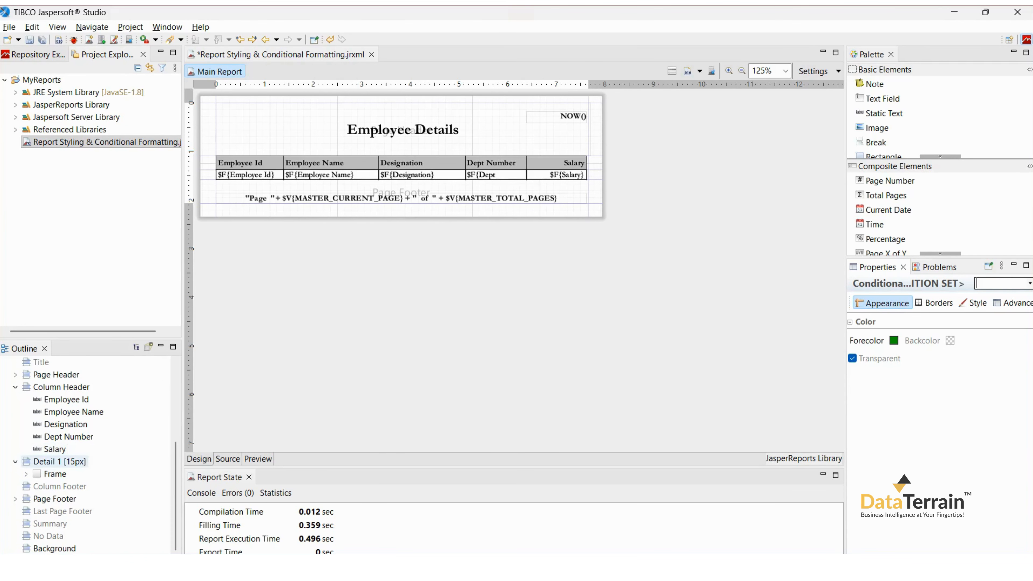
click(26, 474)
scroll(49, 498, down, 2)
click(69, 474)
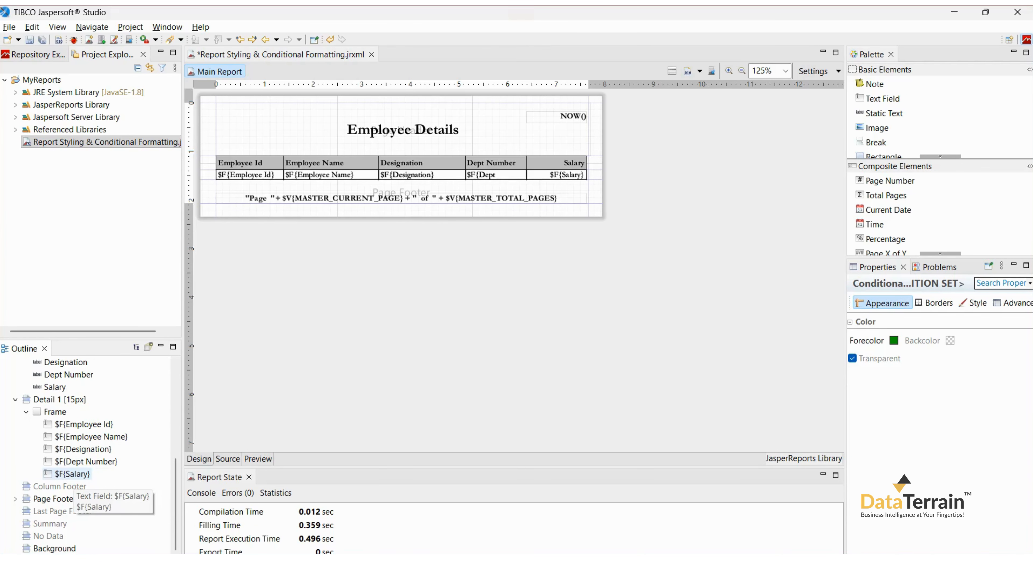
scroll(935, 428, down, 3)
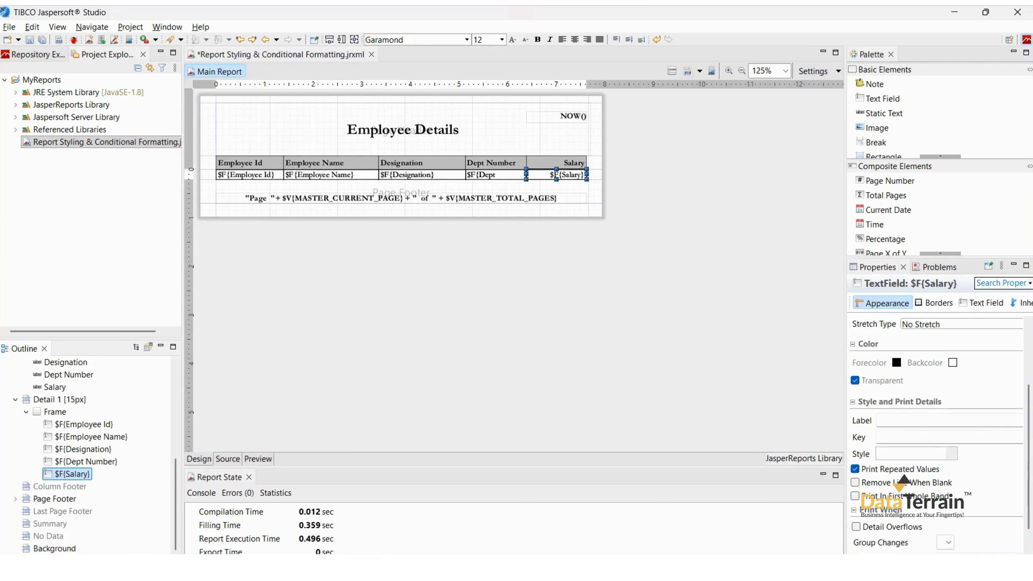
click(951, 454)
click(908, 488)
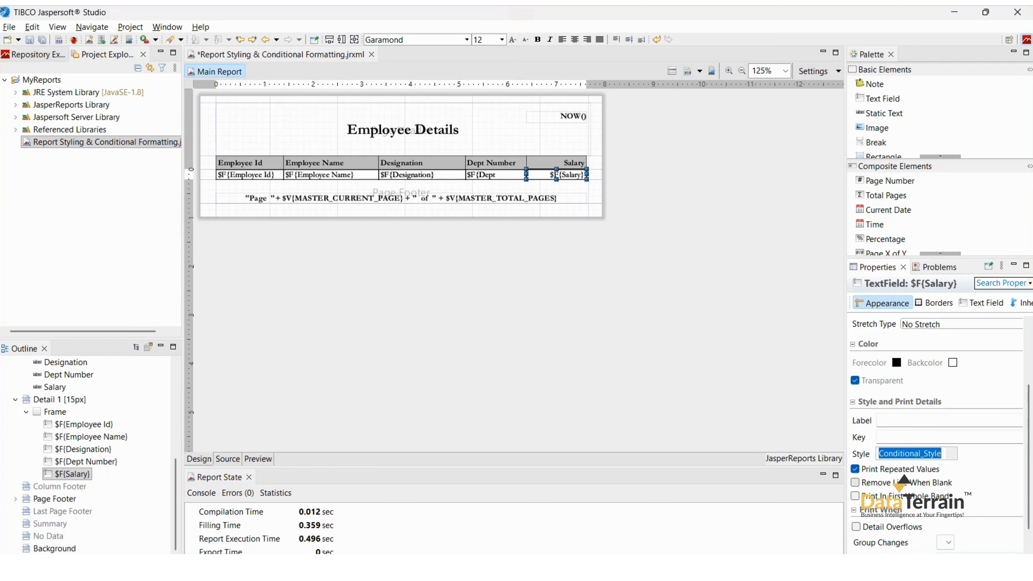
key(ctrl+s)
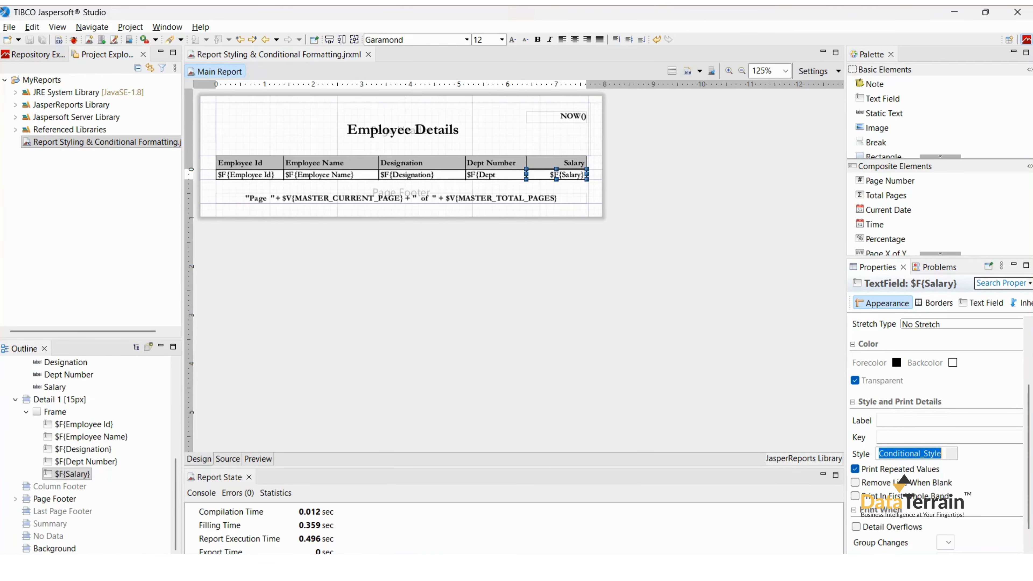
Preview the report and check the highlighted salary values across both pages.
click(258, 459)
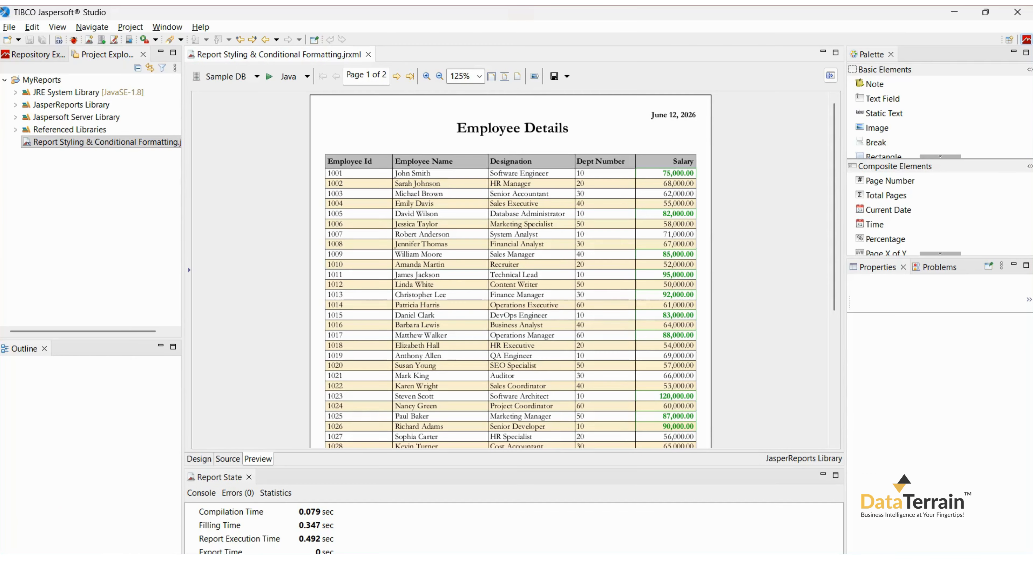
scroll(511, 269, down, 5)
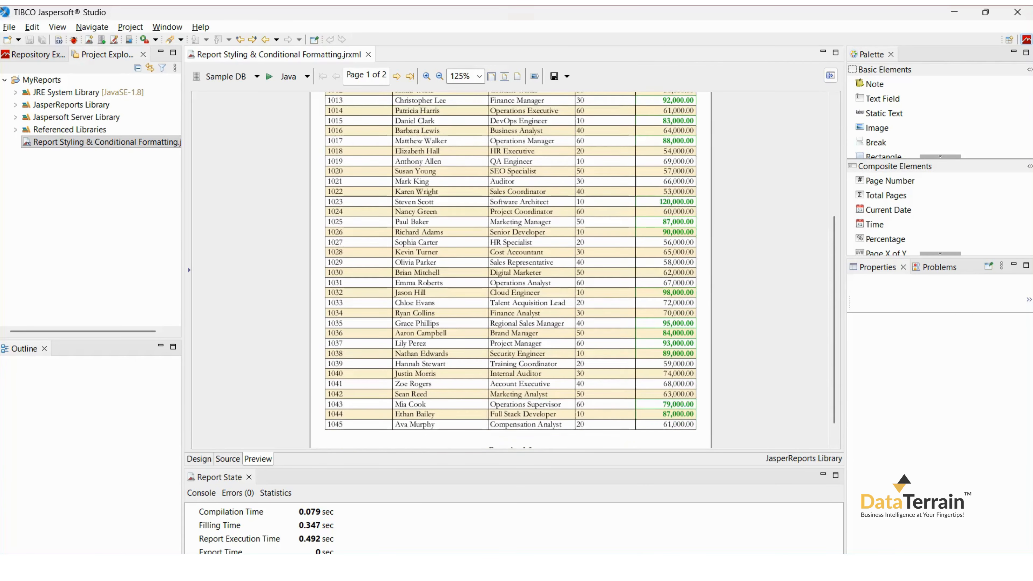
scroll(511, 269, down, 2)
scroll(511, 270, up, 10)
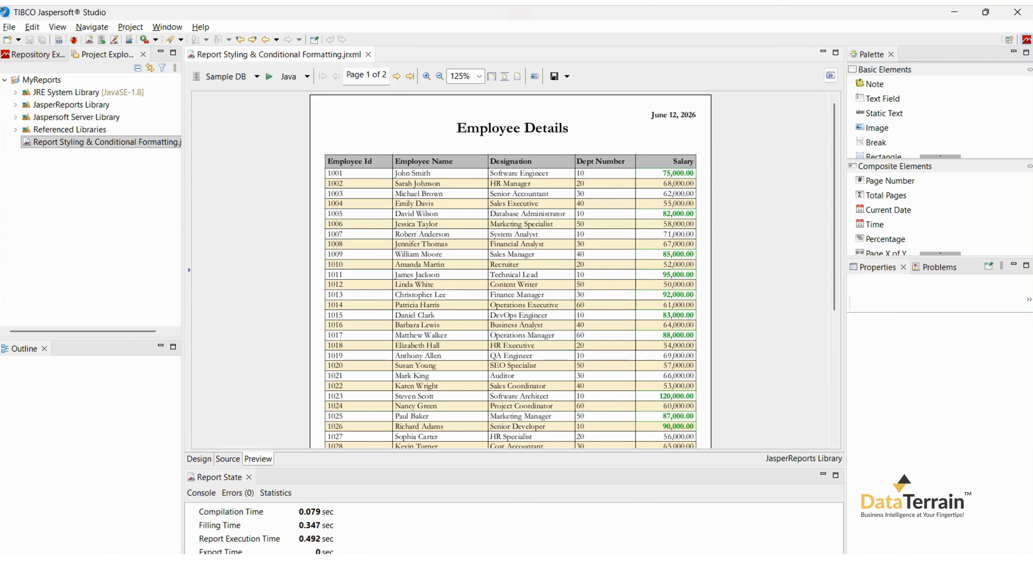
click(396, 77)
scroll(511, 269, down, 1)
scroll(511, 269, up, 1)
scroll(510, 269, down, 10)
scroll(510, 269, up, 10)
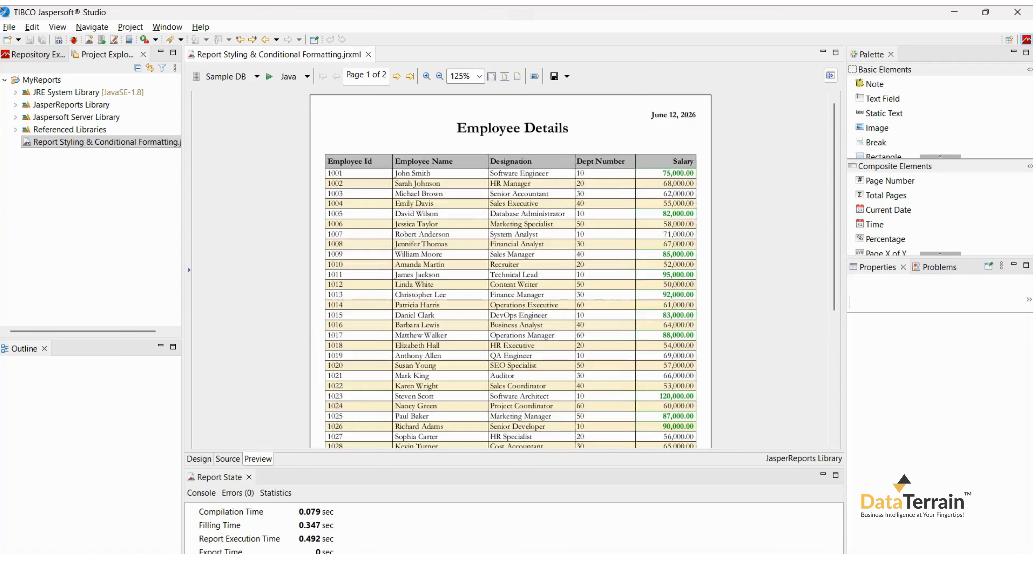